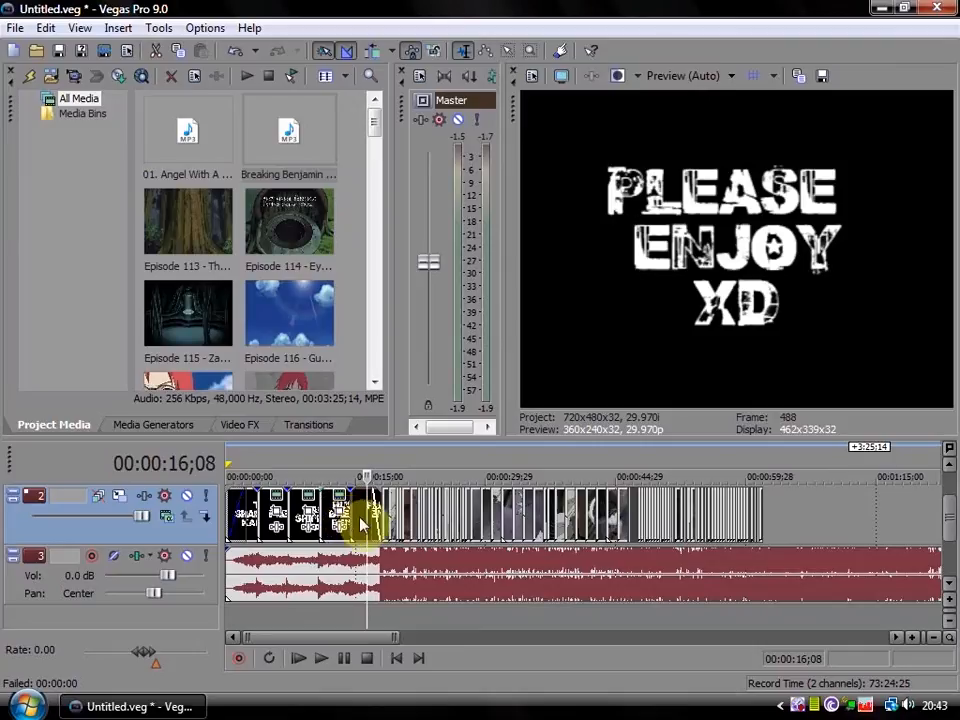
Play the transition from the opening titles into the first anime clips, starting at 00:00:17;25
scroll(407, 582, "up", 4)
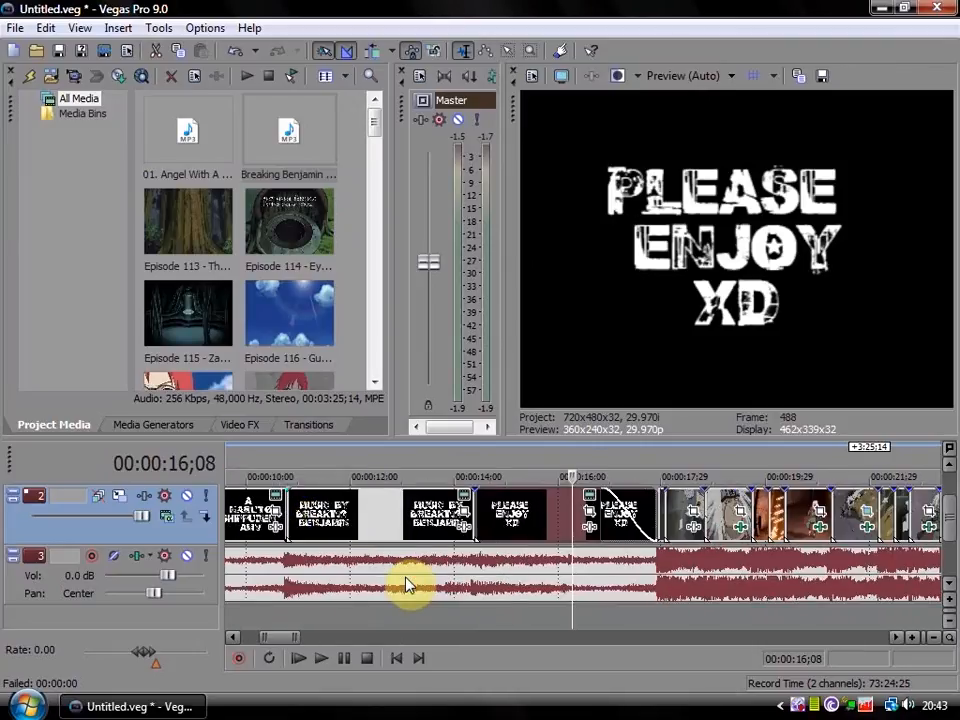
scroll(470, 578, "down", 2)
scroll(300, 588, "down", 3)
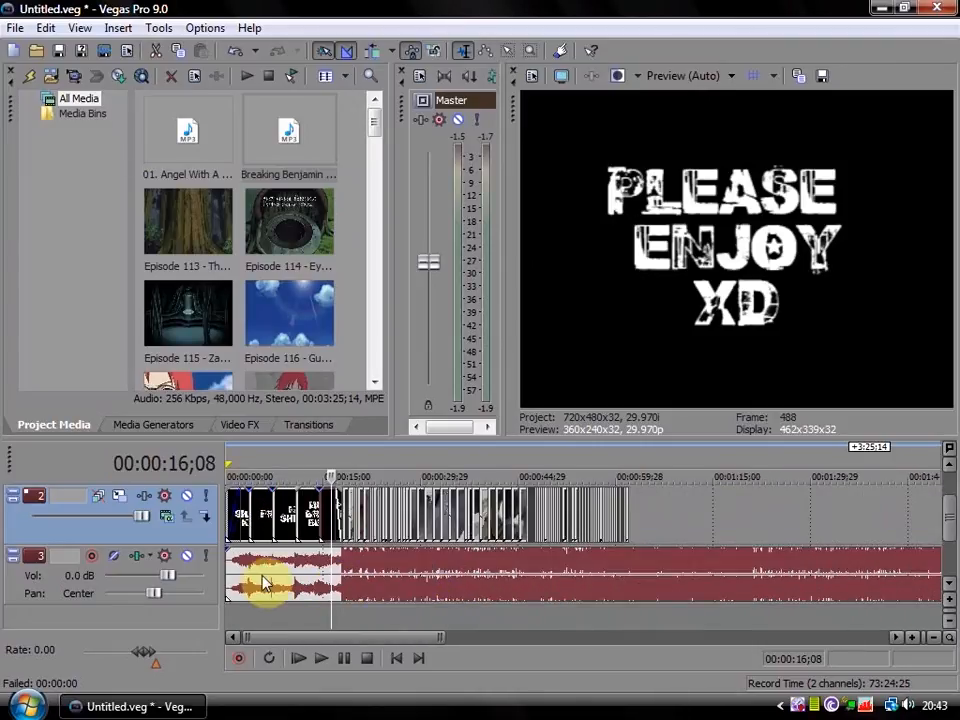
scroll(345, 580, "up", 1)
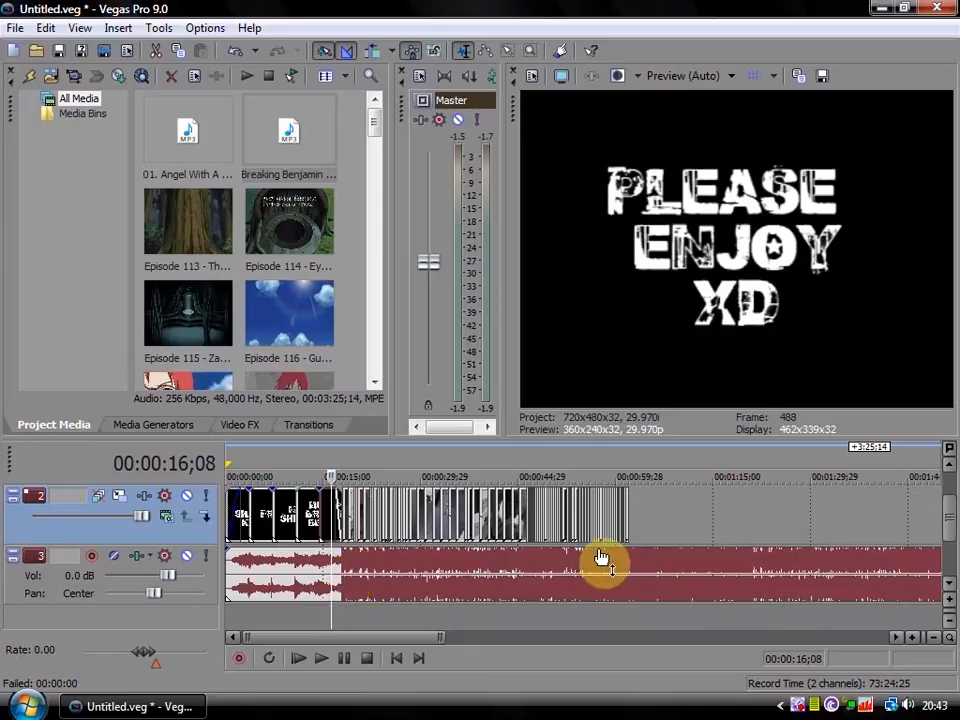
left_click(341, 580)
scroll(341, 580, "up", 8)
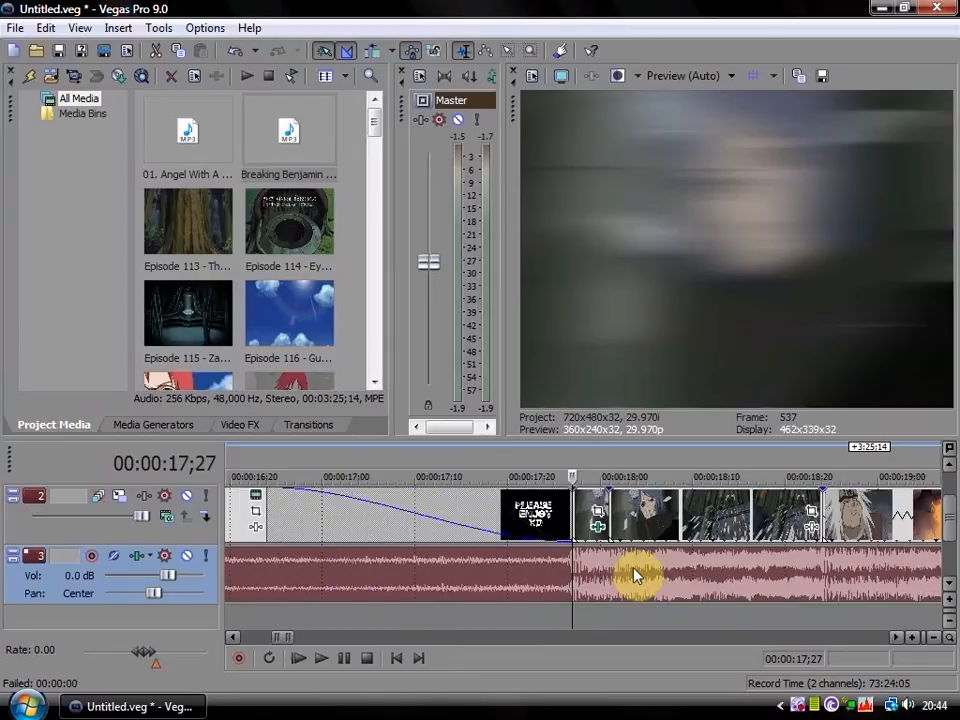
left_click(553, 583)
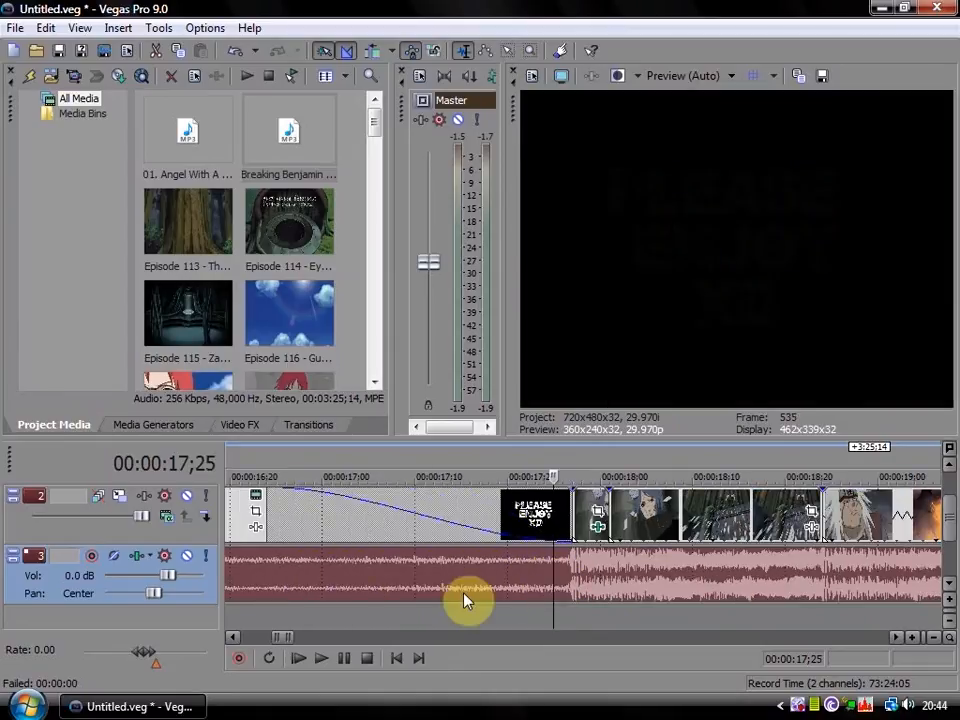
left_click(345, 662)
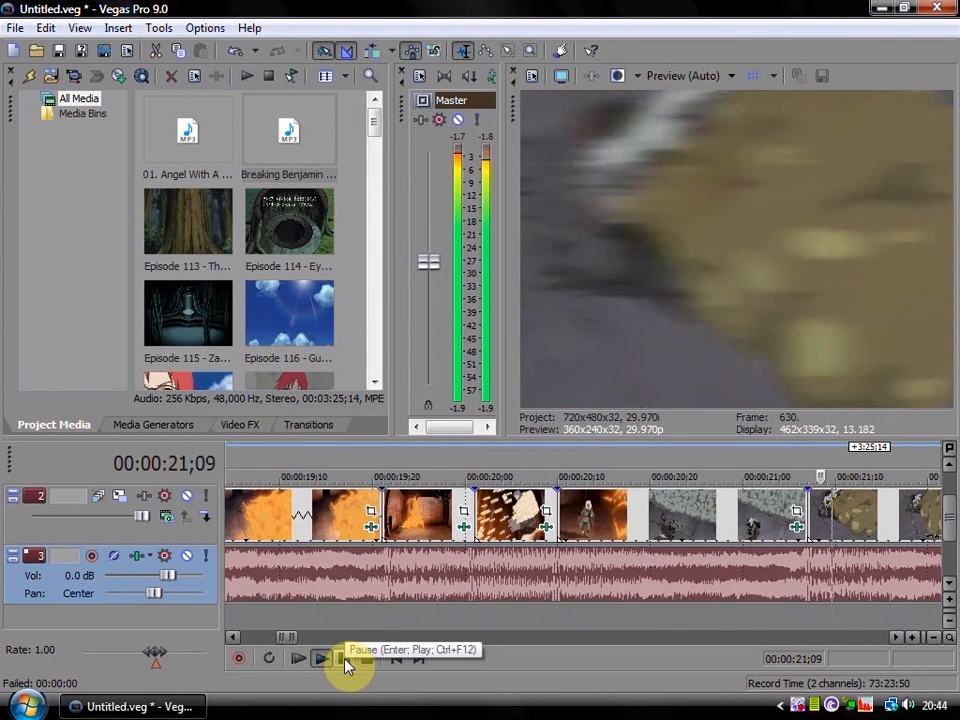
left_click(343, 659)
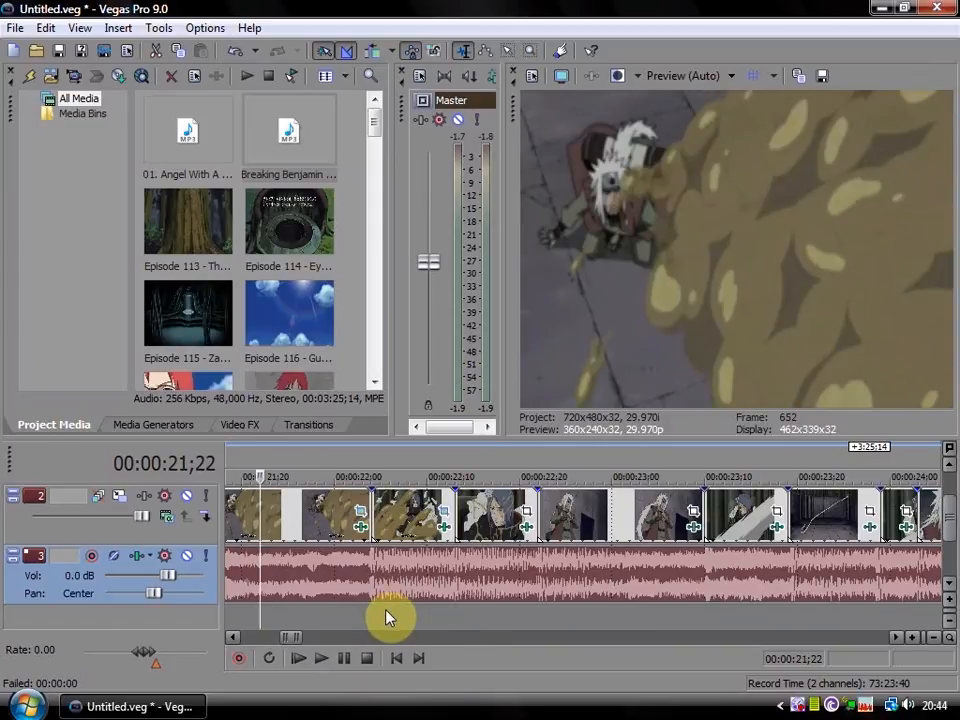
Examine how the clip cuts line up with the music waveform, placing the cursor on the cut at 00:00:20;10
scroll(390, 617, "down", 1)
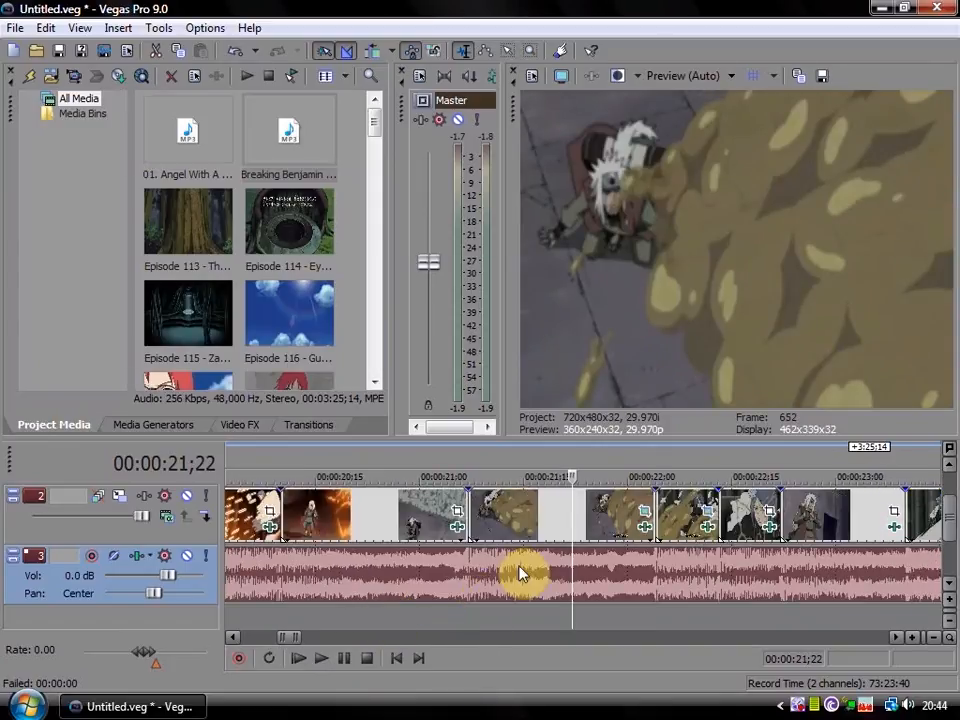
scroll(568, 562, "down", 1)
scroll(568, 562, "up", 2)
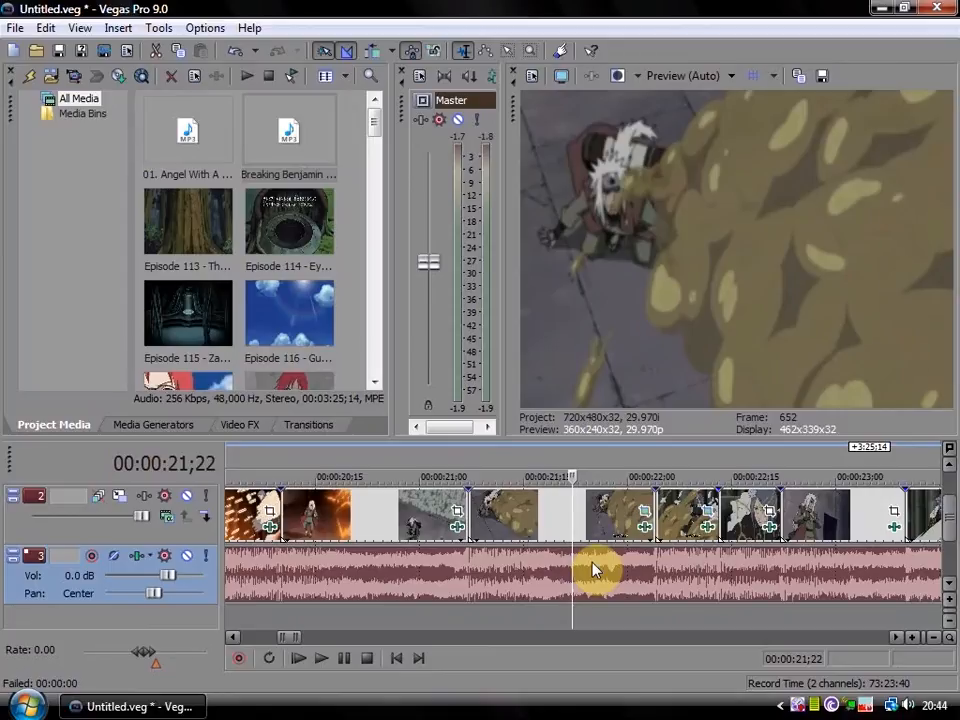
scroll(593, 570, "down", 3)
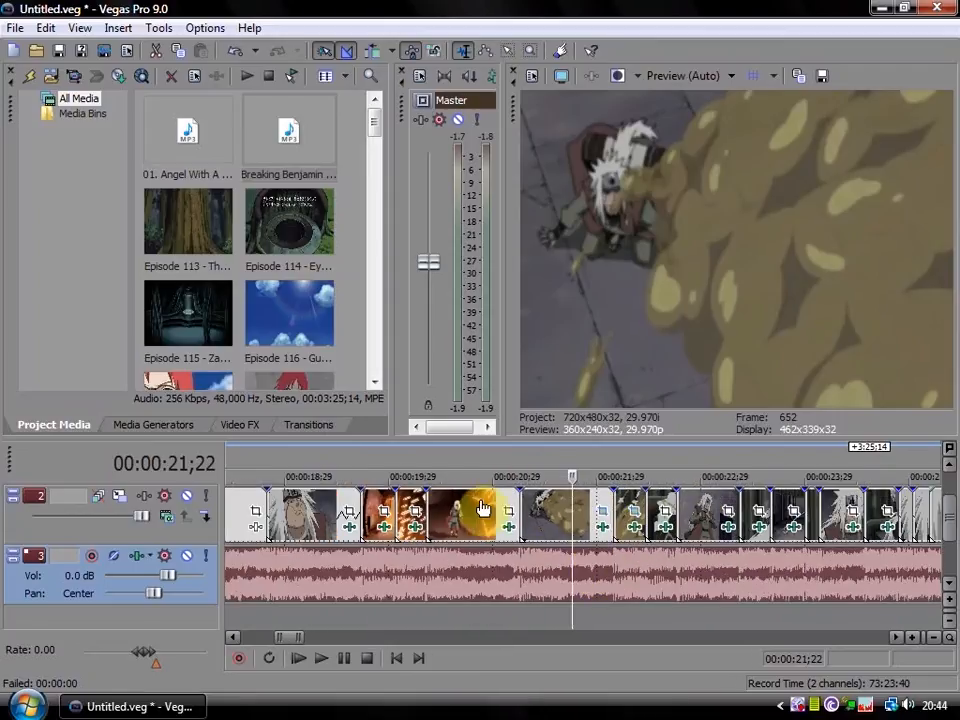
left_click(428, 509)
scroll(428, 509, "up", 3)
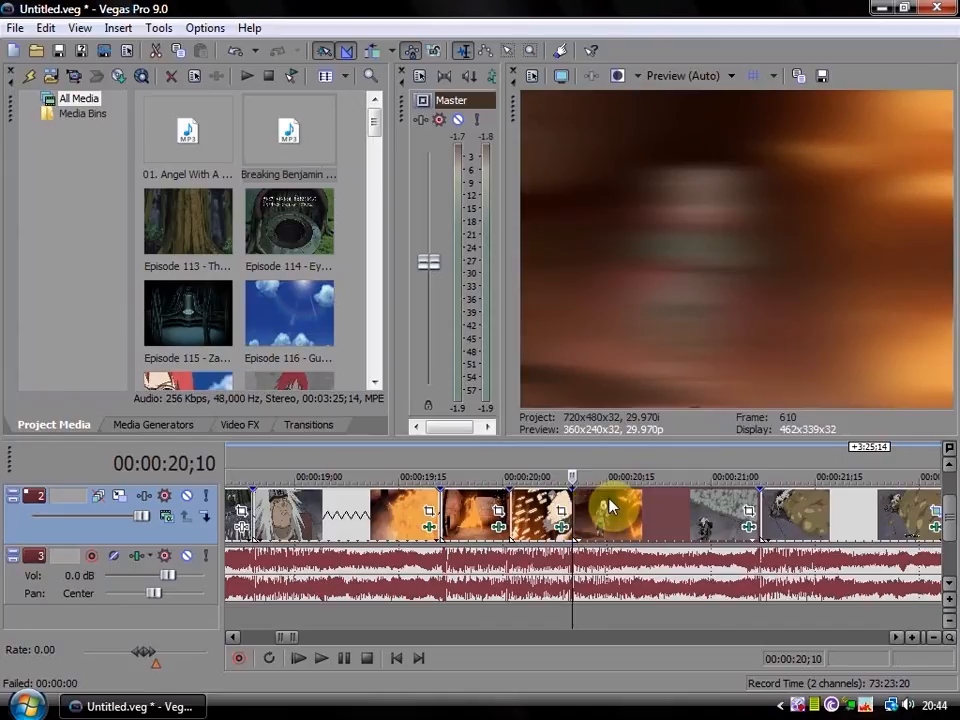
Locate the first white flash clip on track 1 and display the Solid Color generator presets
scroll(745, 505, "down", 2)
scroll(720, 540, "down", 5)
left_click_drag(268, 637, 327, 639)
scroll(953, 511, "up", 2)
scroll(600, 562, "down", 2)
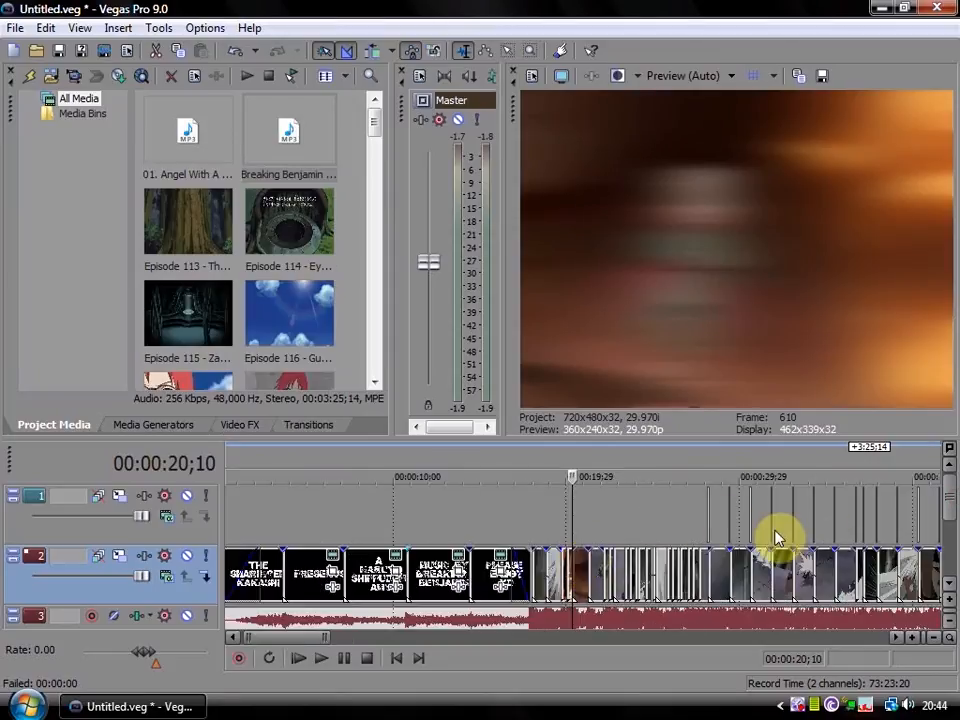
left_click(701, 531)
scroll(699, 528, "up", 4)
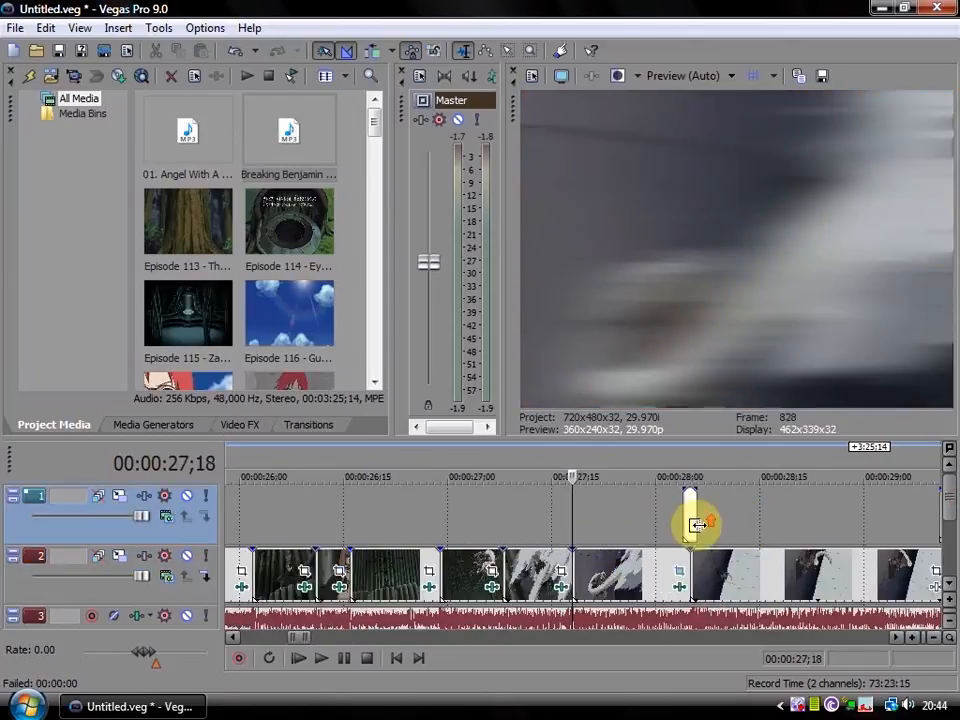
left_click(170, 429)
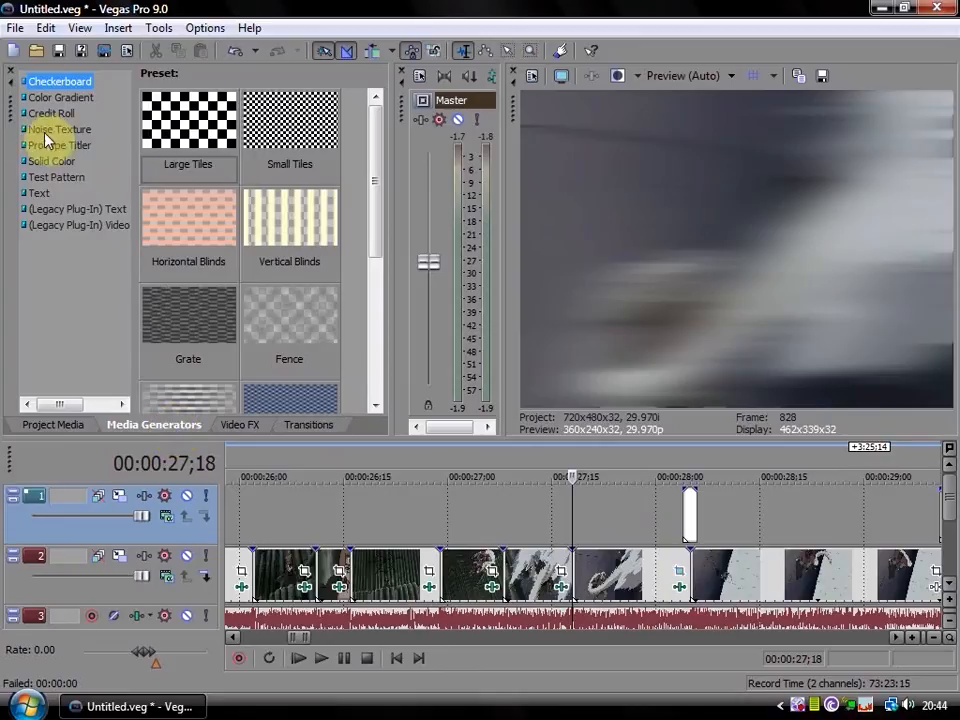
left_click(47, 161)
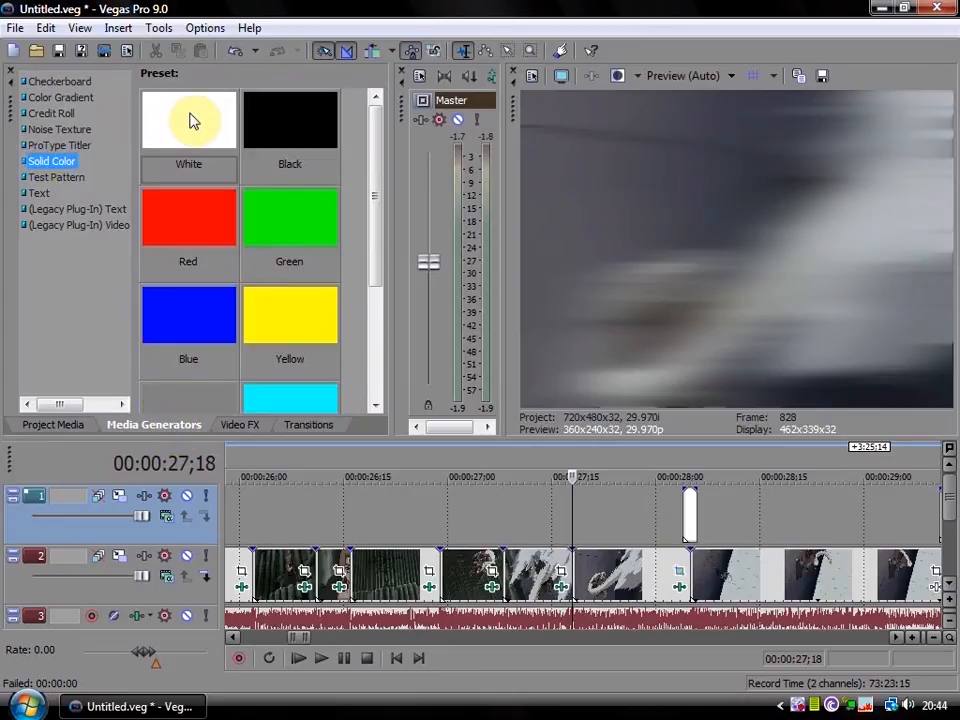
Check the white flash's start at 00:00:28;04 against the video cut and music beat at 00:00:28;05
left_click(690, 516)
scroll(690, 514, "up", 5)
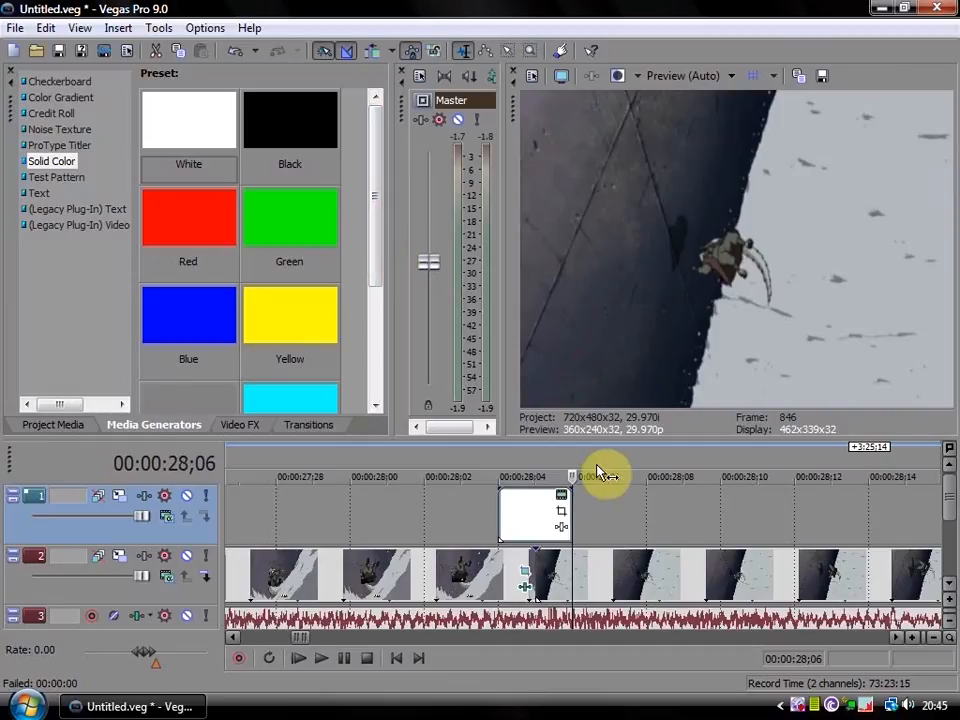
left_click(499, 512)
scroll(499, 512, "up", 2)
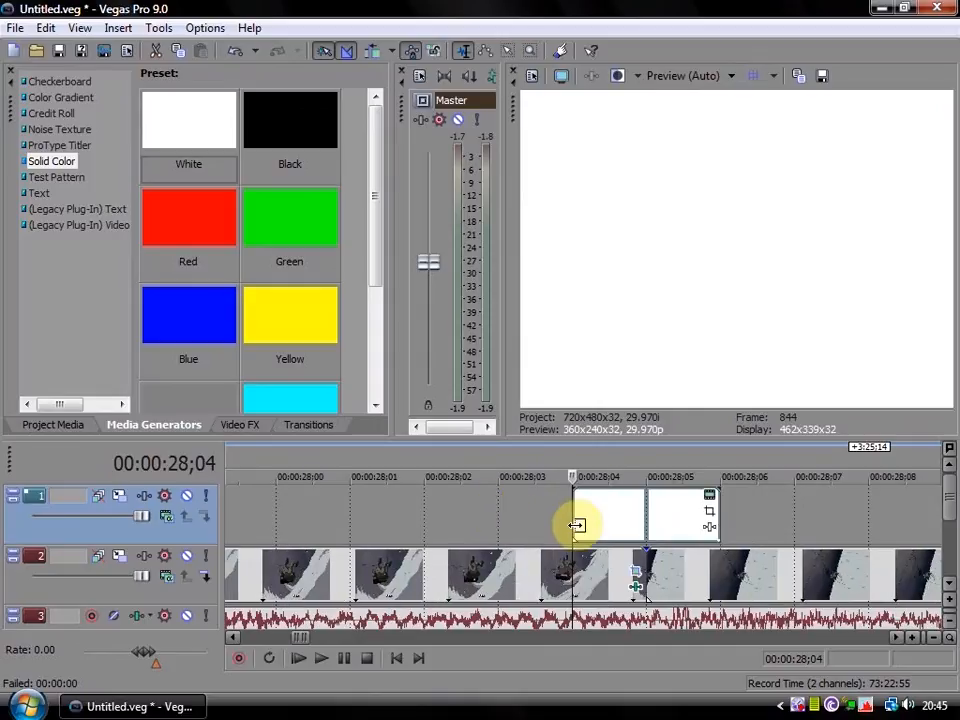
left_click(656, 620)
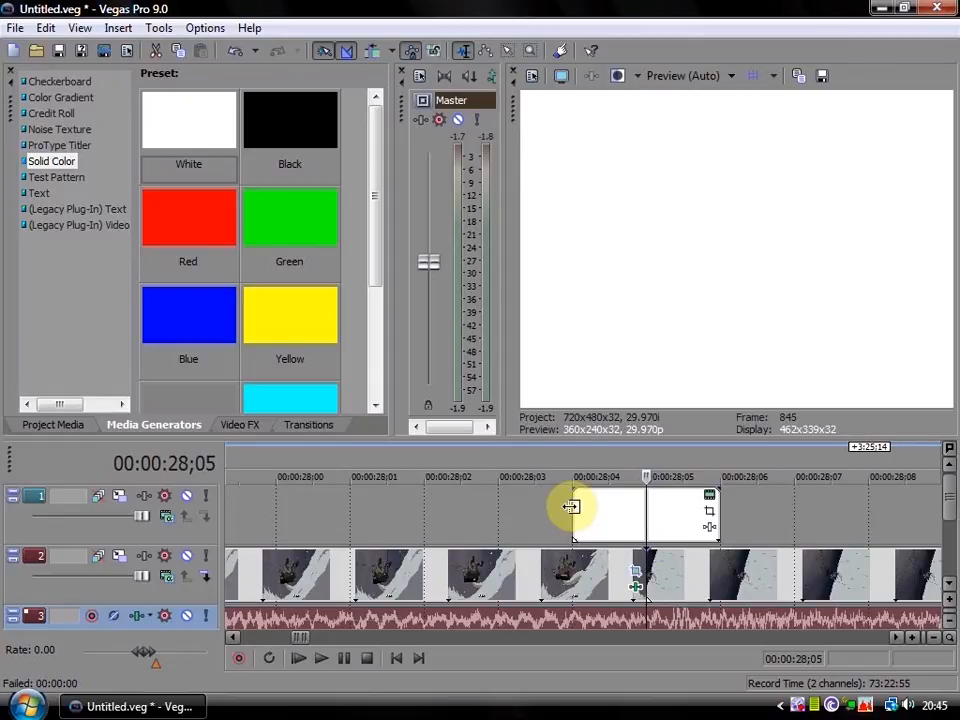
Play the section with white flashes on the cuts from 00:00:29;07 and pause at 00:00:35;00
scroll(572, 507, "down", 2)
scroll(570, 507, "down", 3)
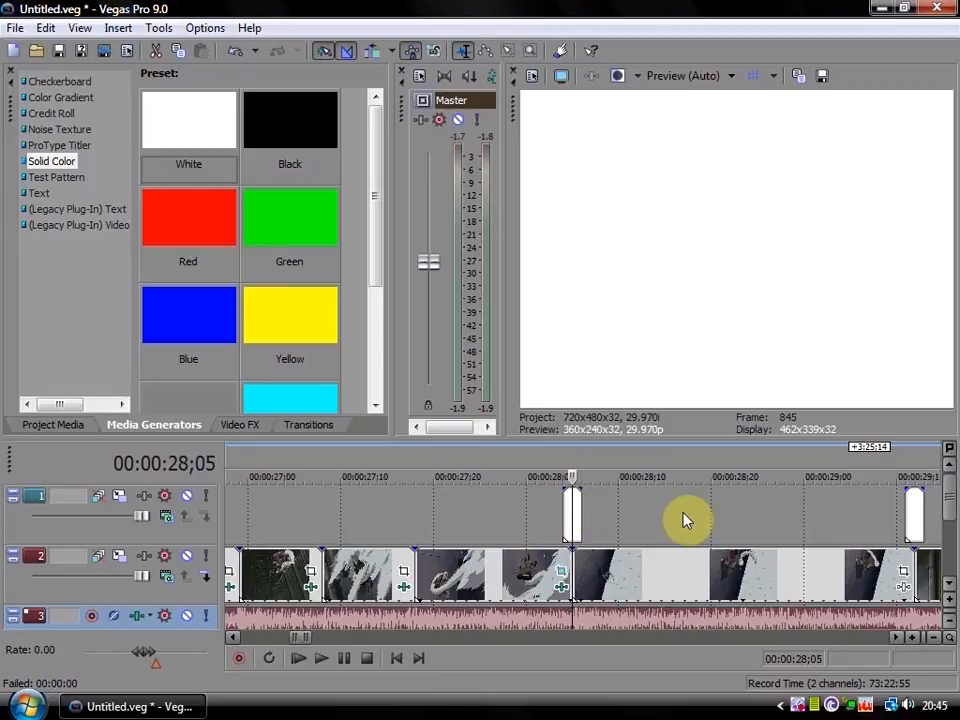
scroll(685, 519, "down", 3)
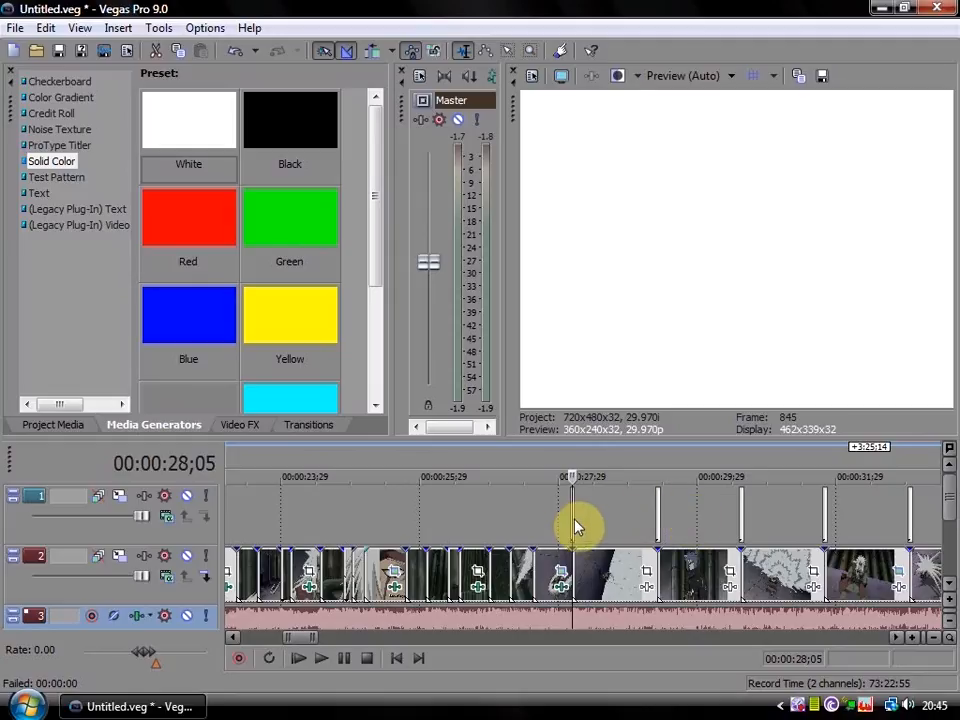
left_click(646, 515)
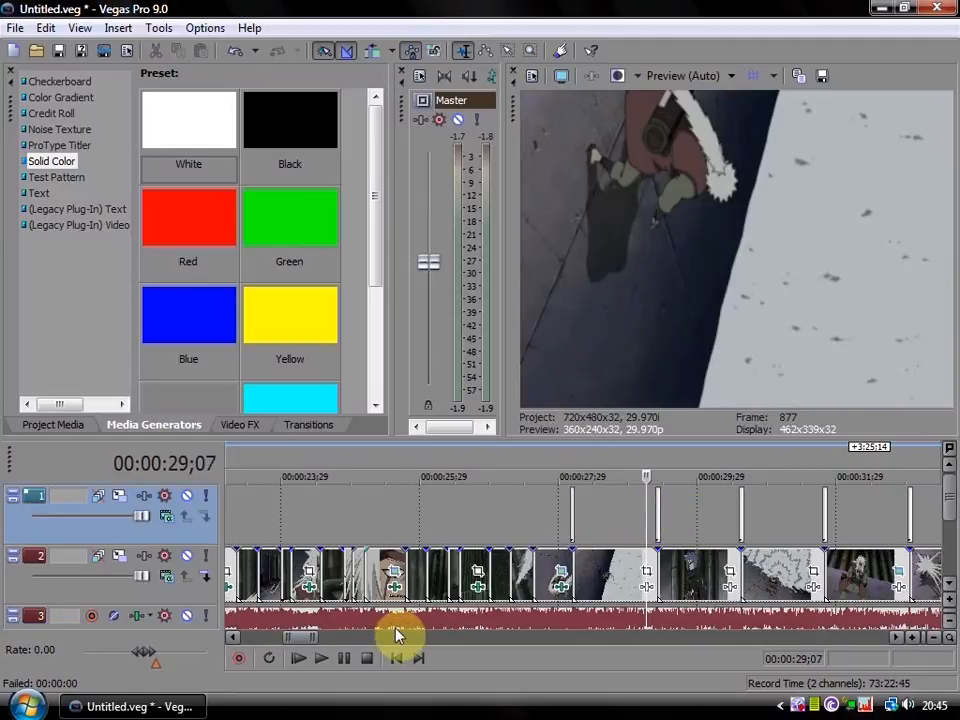
left_click(344, 662)
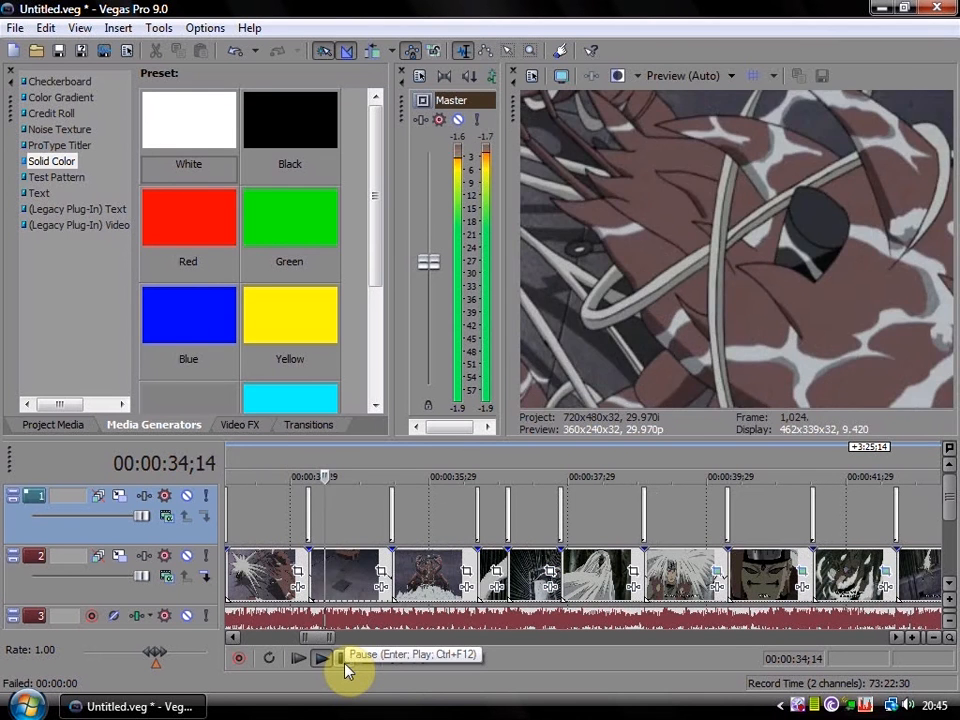
left_click(344, 662)
Play the closely spaced group of four white flashes at the end of track 1, starting from 00:00:46;08
scroll(381, 598, "down", 4)
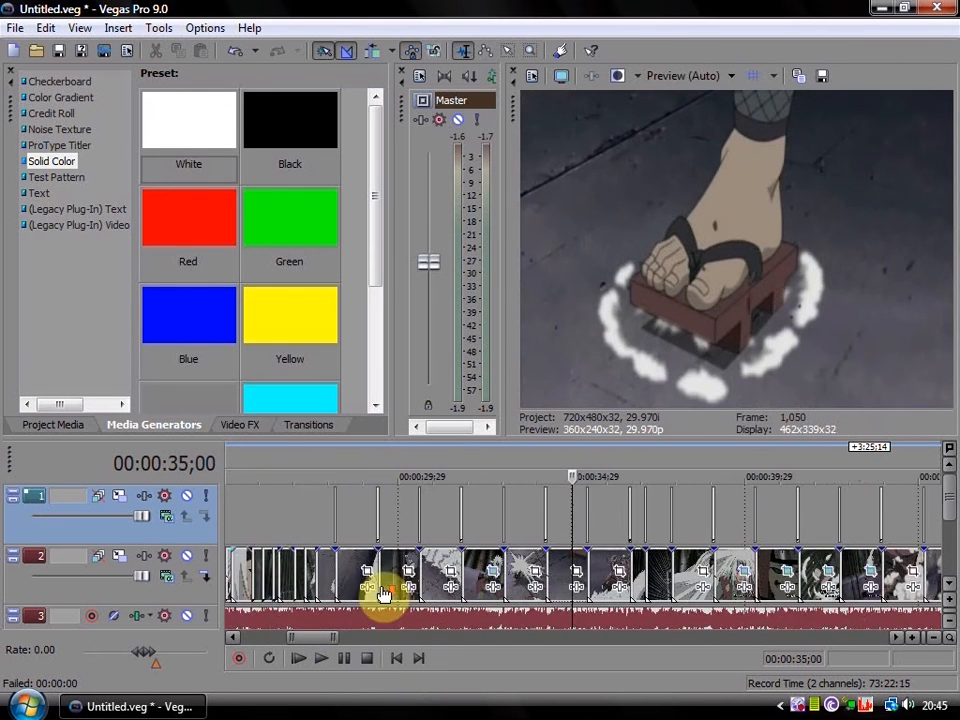
scroll(472, 560, "down", 4)
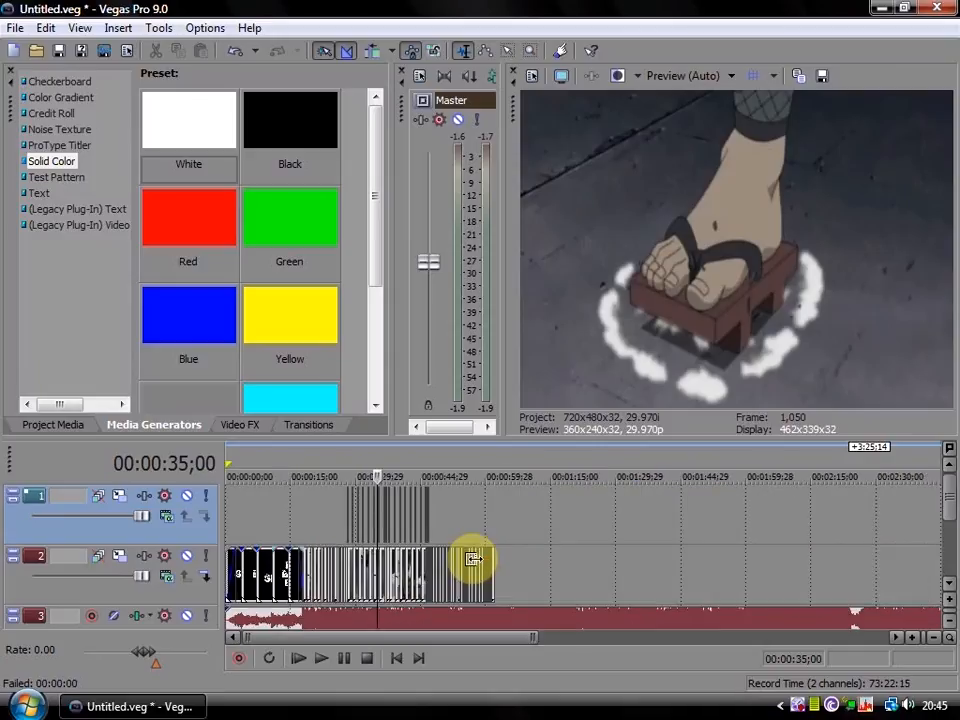
scroll(473, 560, "up", 4)
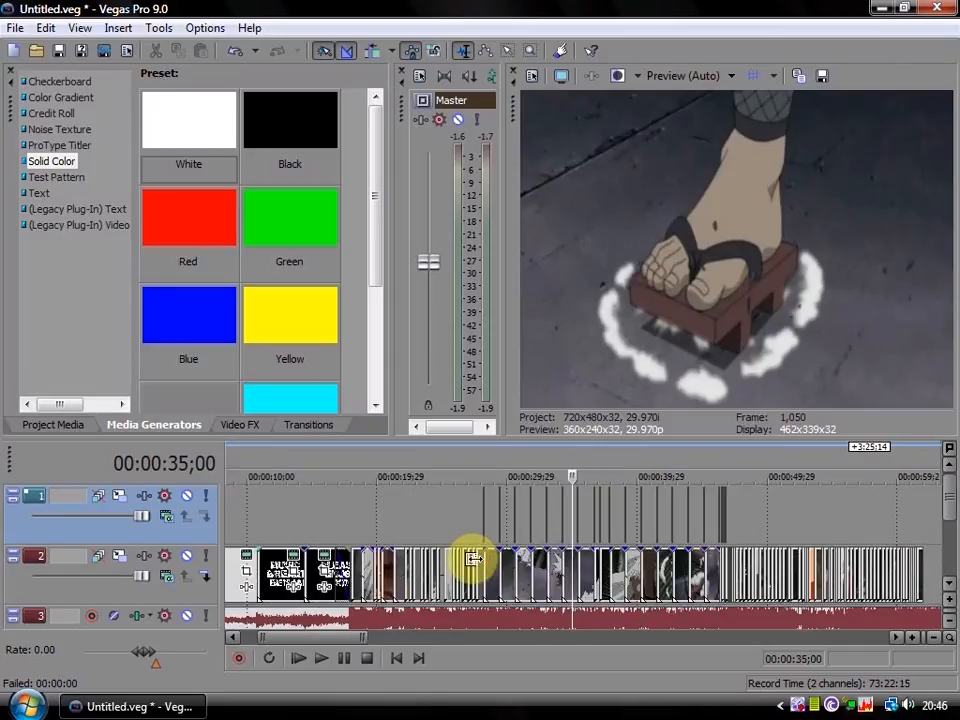
left_click(722, 517)
scroll(722, 517, "up", 8)
scroll(722, 517, "up", 4)
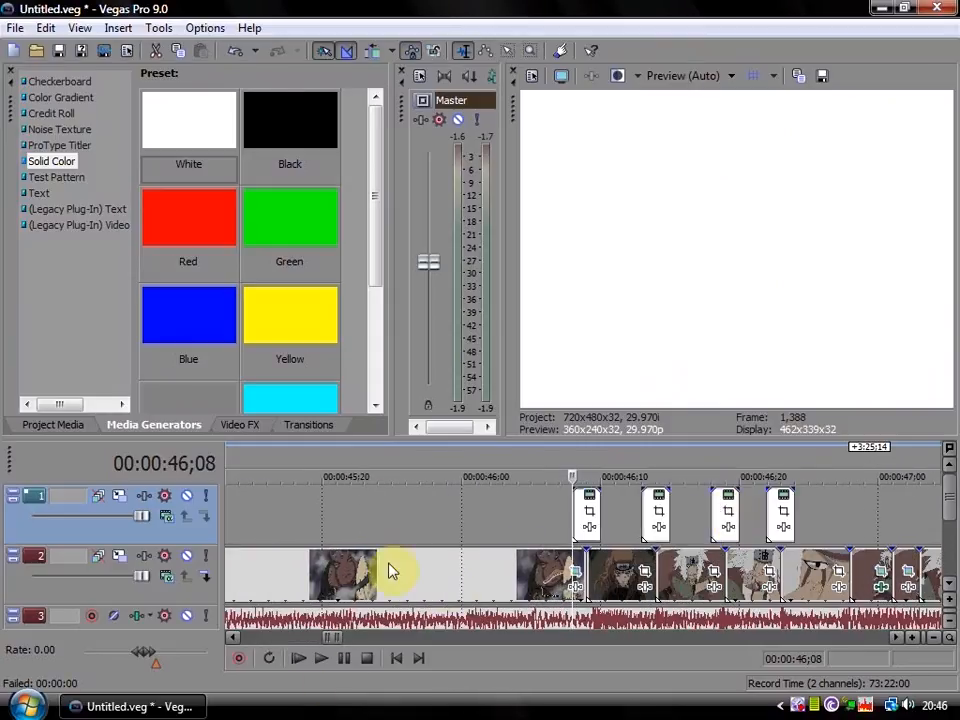
left_click(350, 660)
key("Return")
Return to the early clips on track 2 and view the blurred frame at the 00:00:22;04 cut
scroll(380, 652, "down", 2)
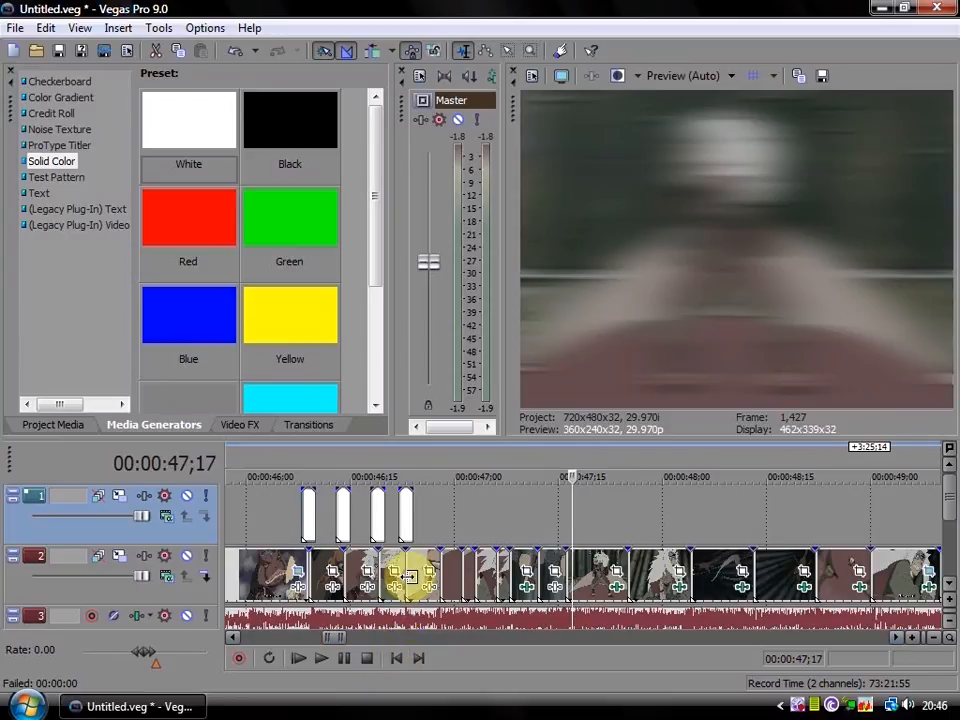
scroll(408, 576, "down", 3)
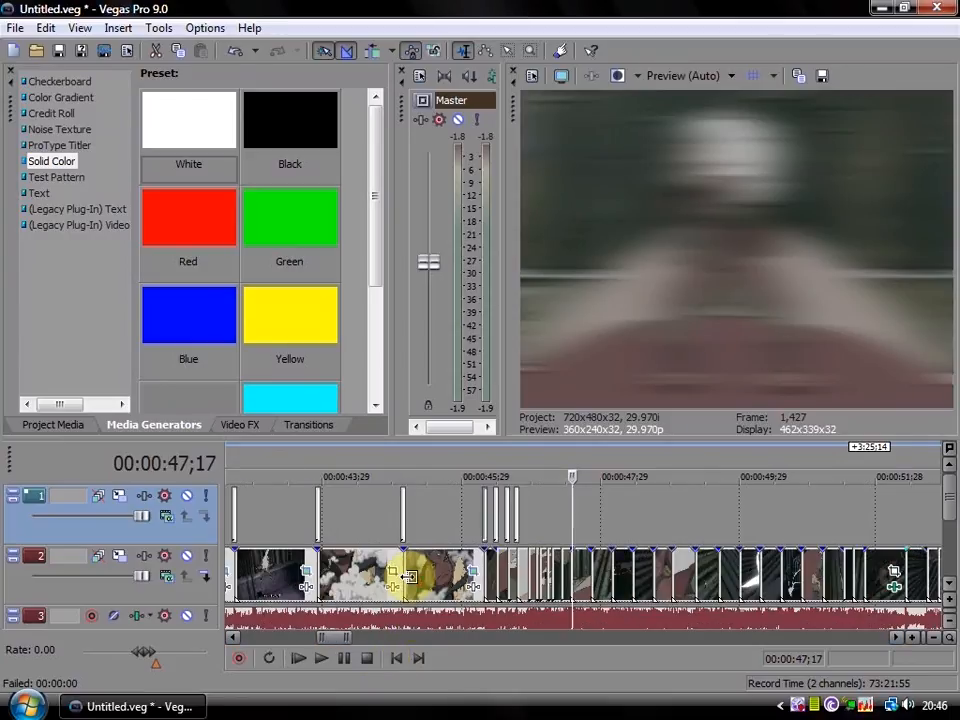
scroll(408, 576, "down", 4)
left_click(353, 577)
scroll(353, 577, "up", 10)
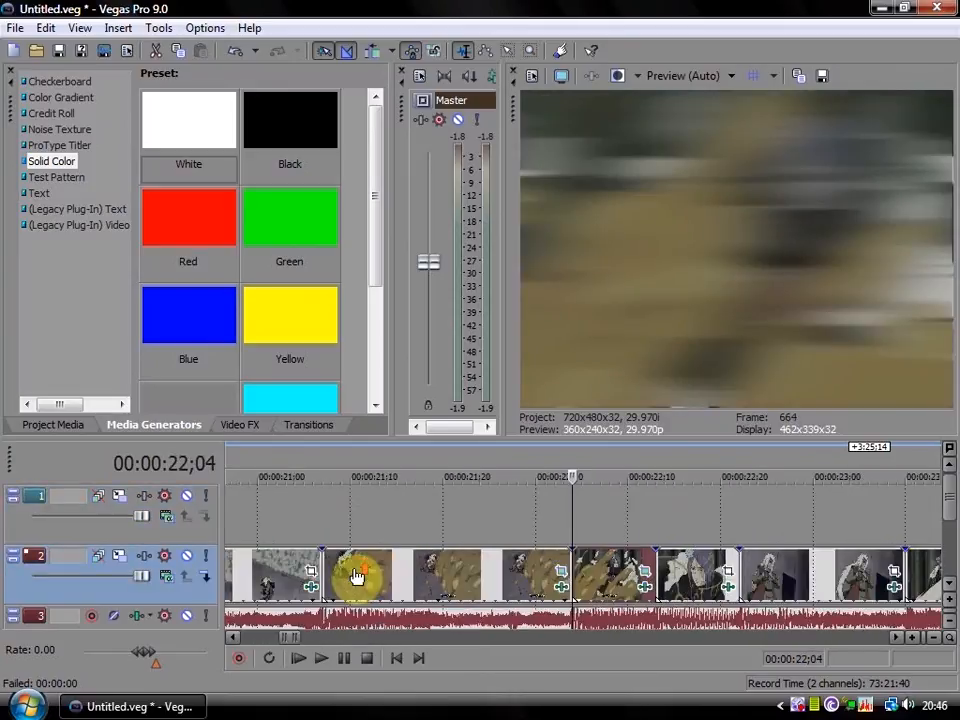
scroll(380, 573, "down", 1)
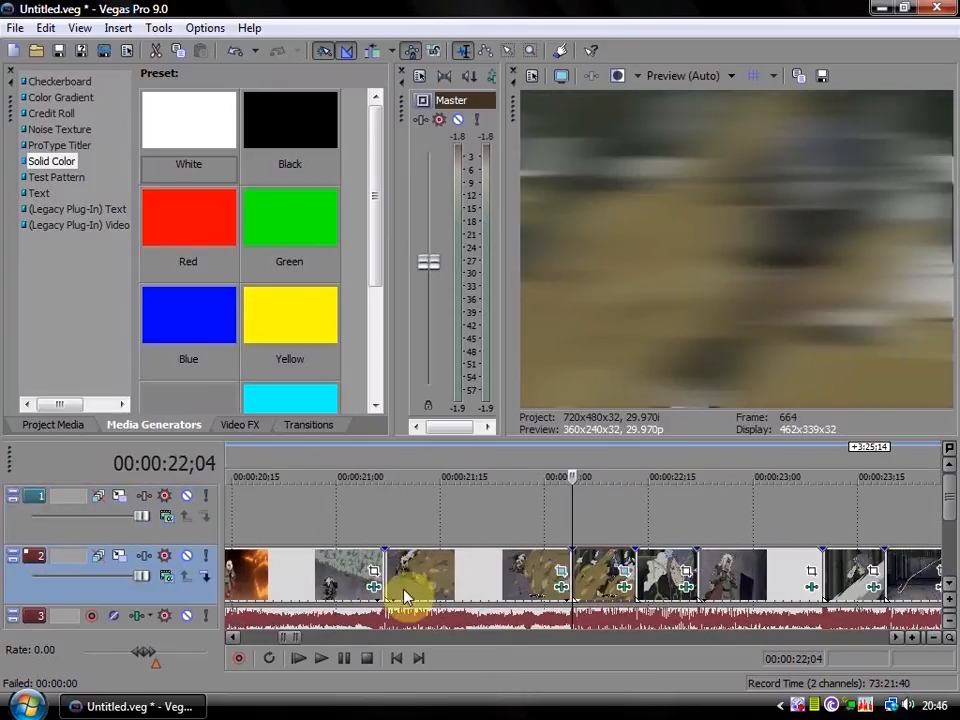
Inspect the Linear Blur effect on the short clip right after the titles, then close its settings
scroll(380, 573, "down", 5)
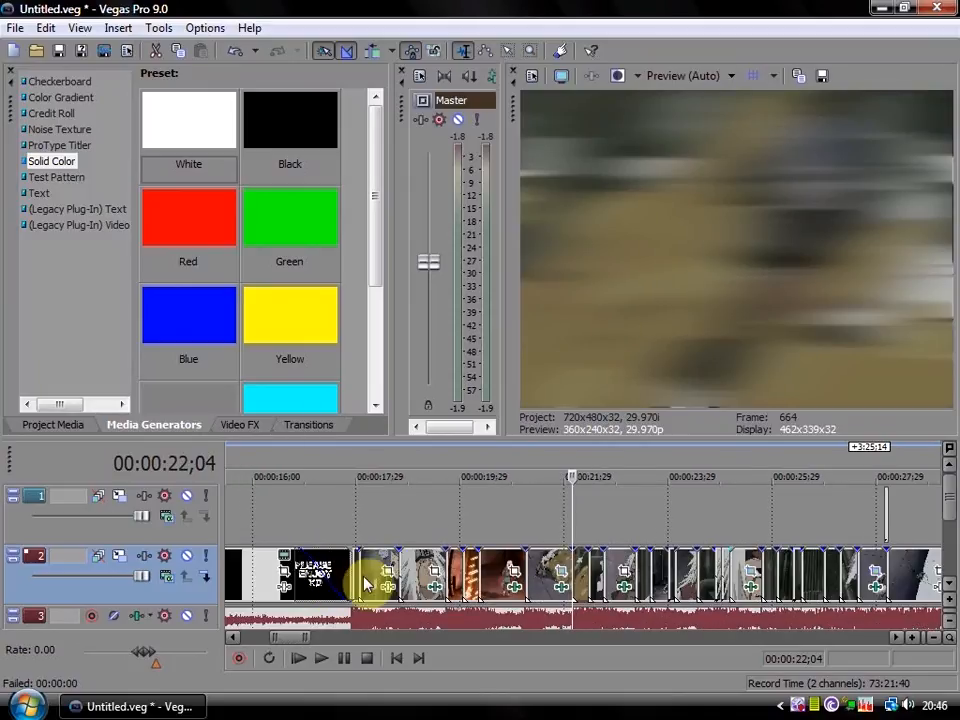
left_click(362, 570)
scroll(362, 570, "up", 7)
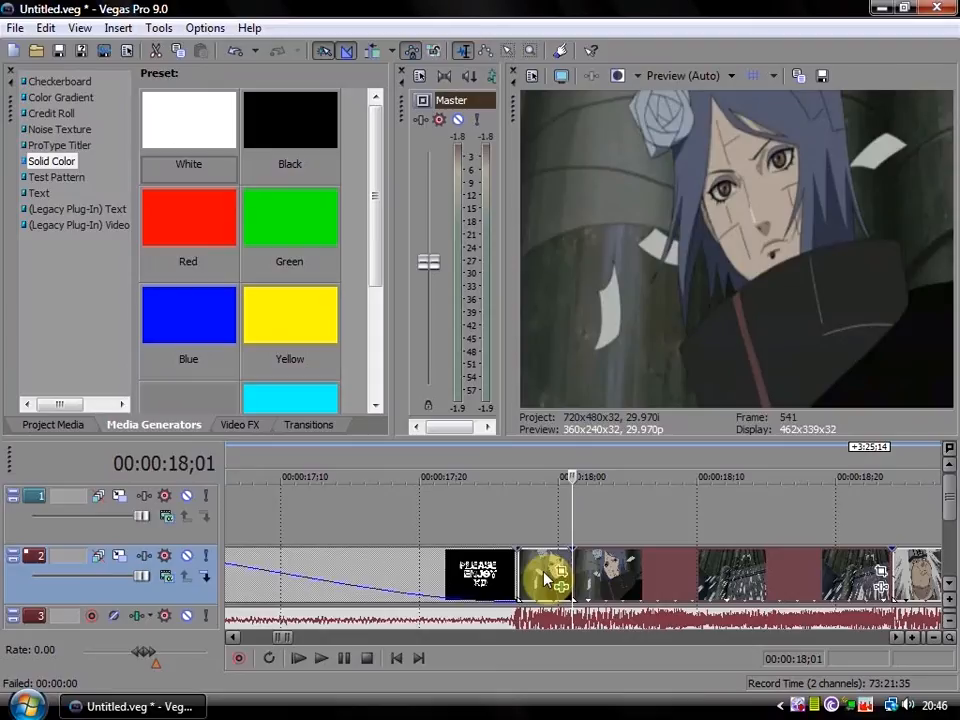
left_click(545, 578)
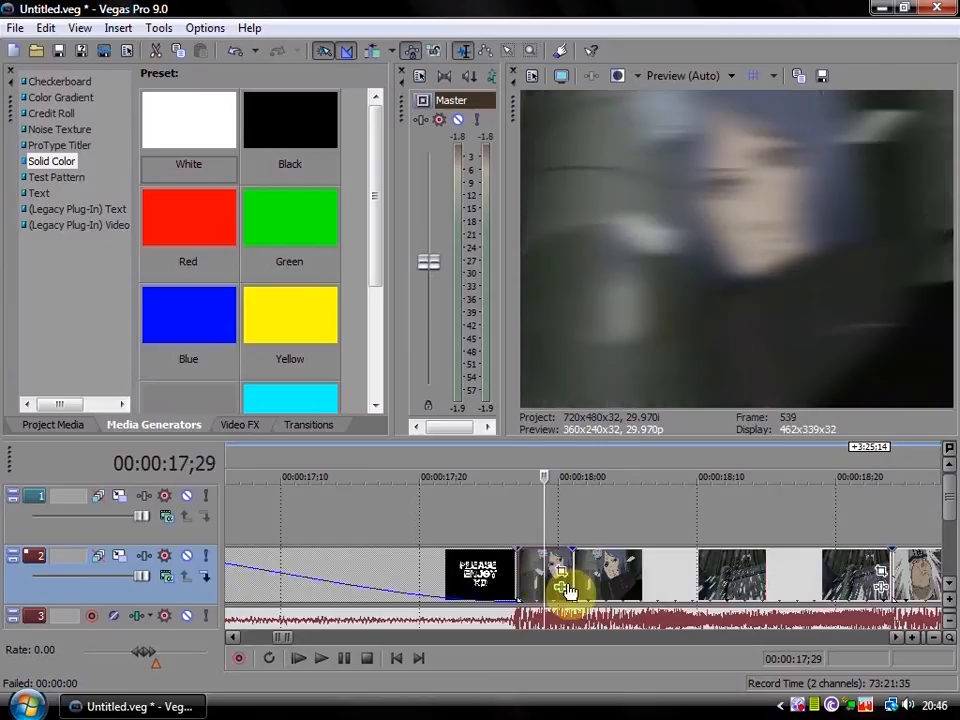
left_click(551, 583)
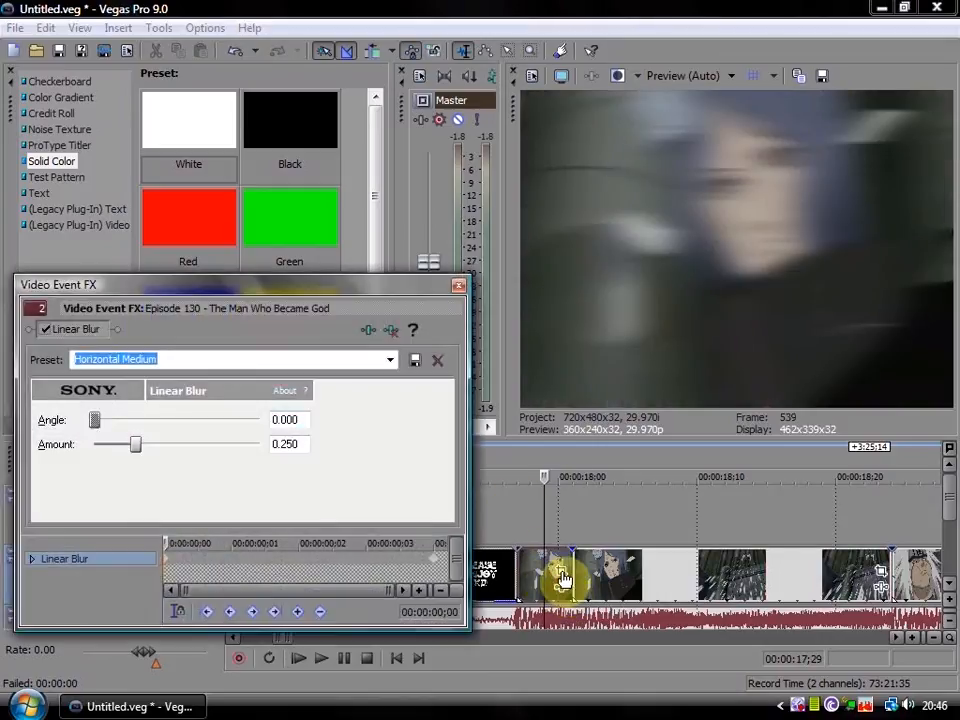
left_click(460, 287)
scroll(730, 578, "down", 3)
scroll(922, 578, "down", 2)
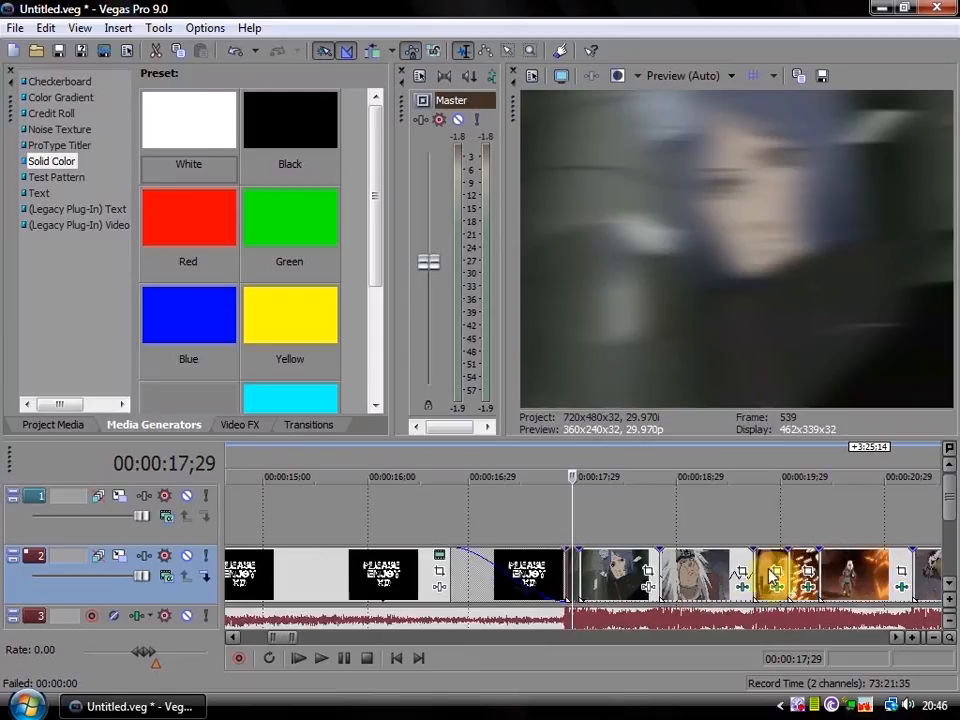
View the blurred frame at 00:00:27;08 and the first white flash on track 1 at 00:00:28;04
scroll(755, 568, "down", 1)
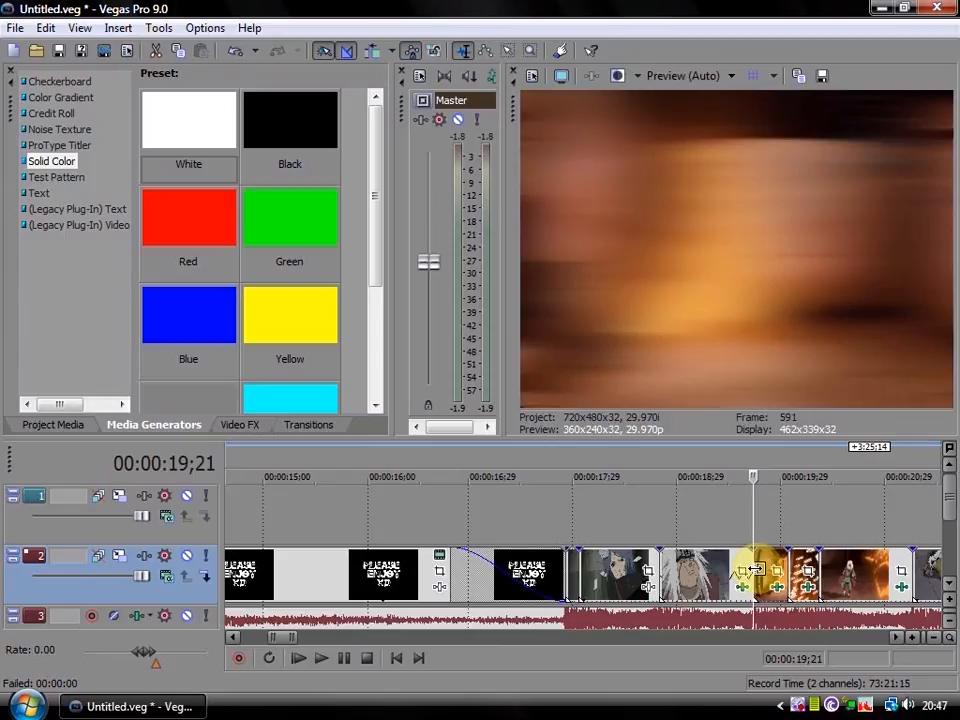
scroll(755, 568, "down", 6)
left_click(699, 526)
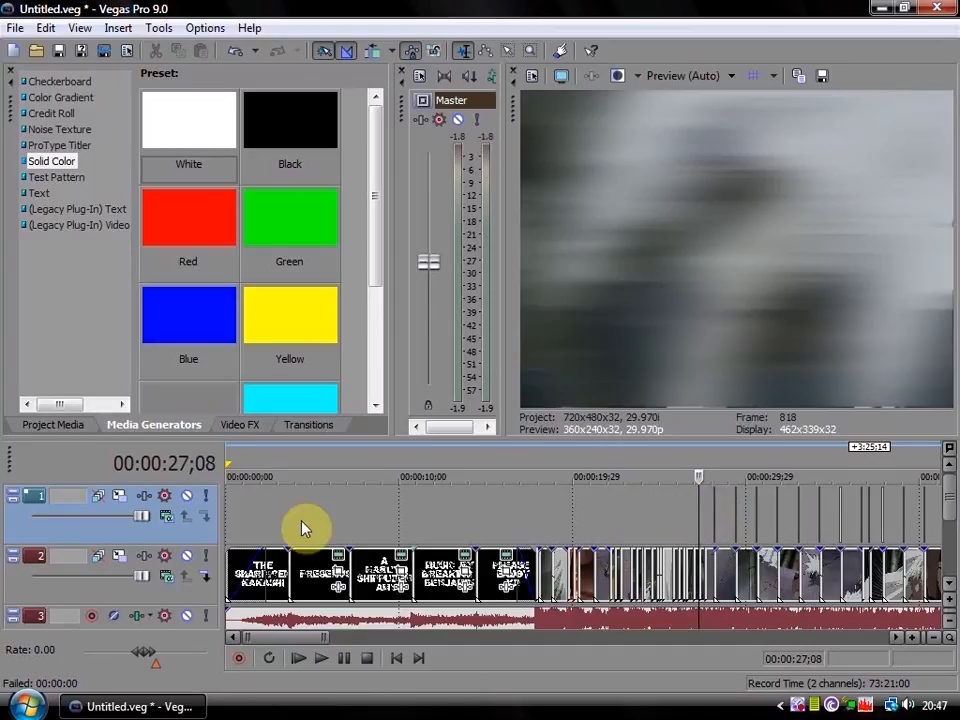
left_click(712, 528)
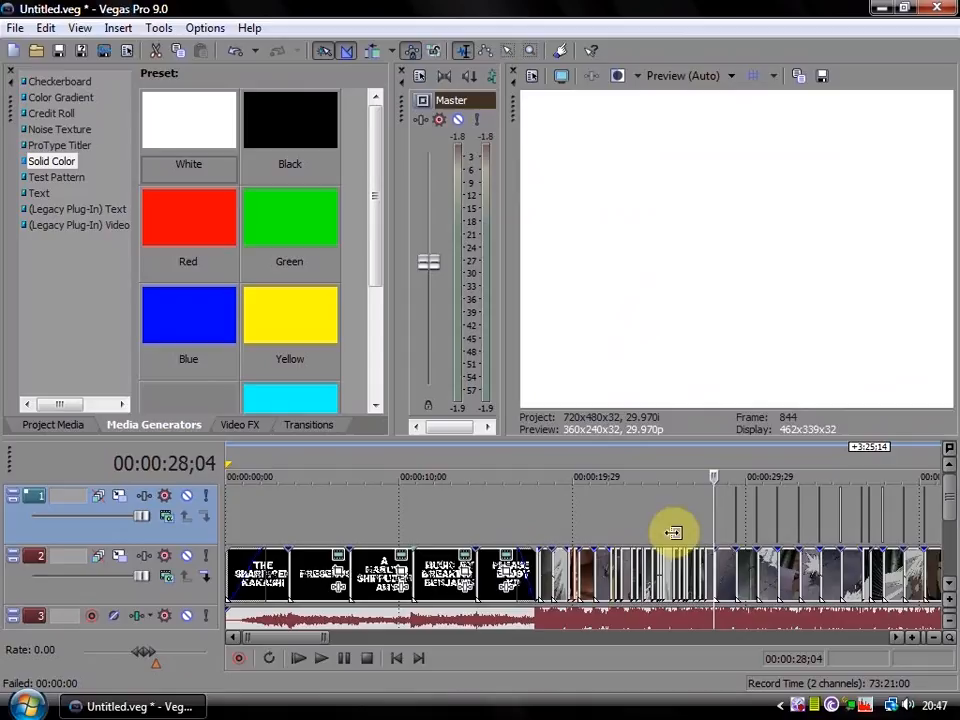
Minimize audio track 3 and inspect the white flash on track 1 over the 00:00:30;18 cut frame by frame
left_click(13, 615)
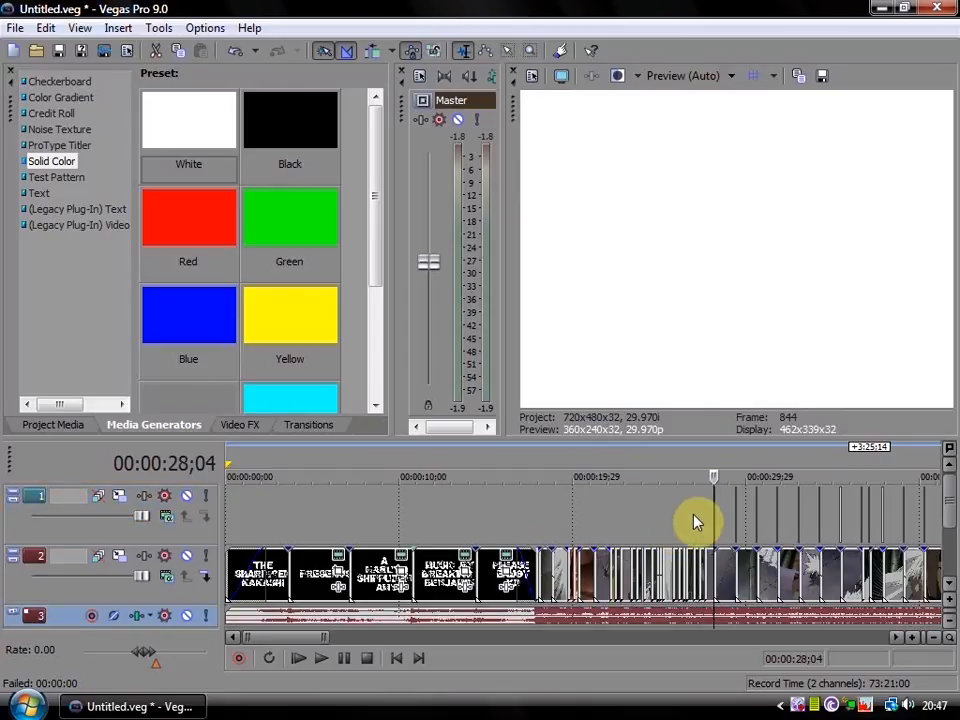
left_click(743, 515)
scroll(744, 514, "up", 5)
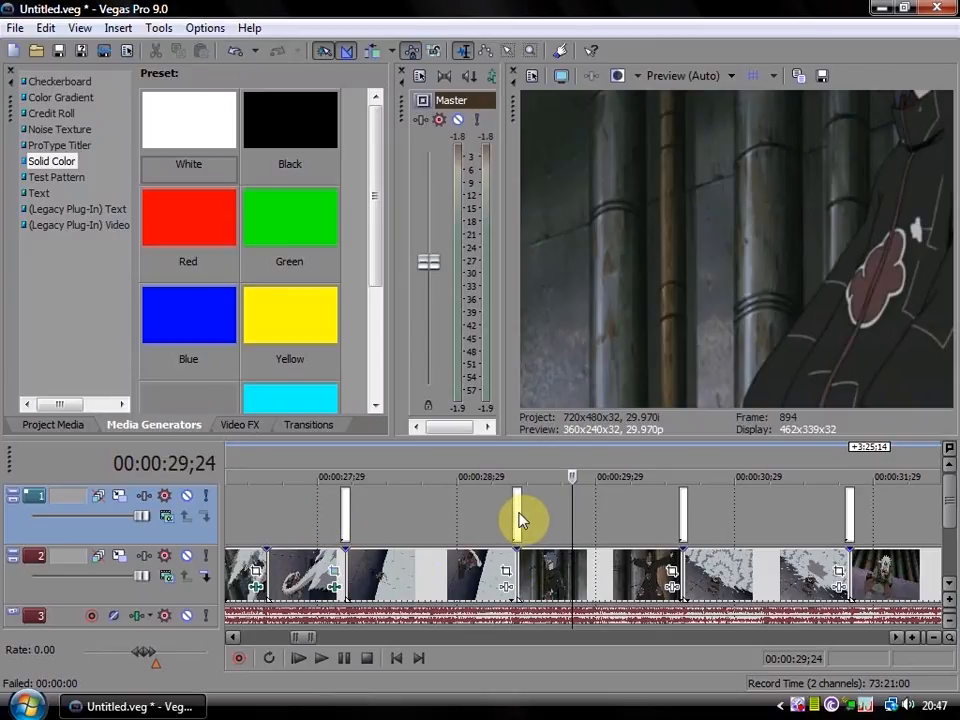
left_click(686, 516)
scroll(686, 516, "up", 5)
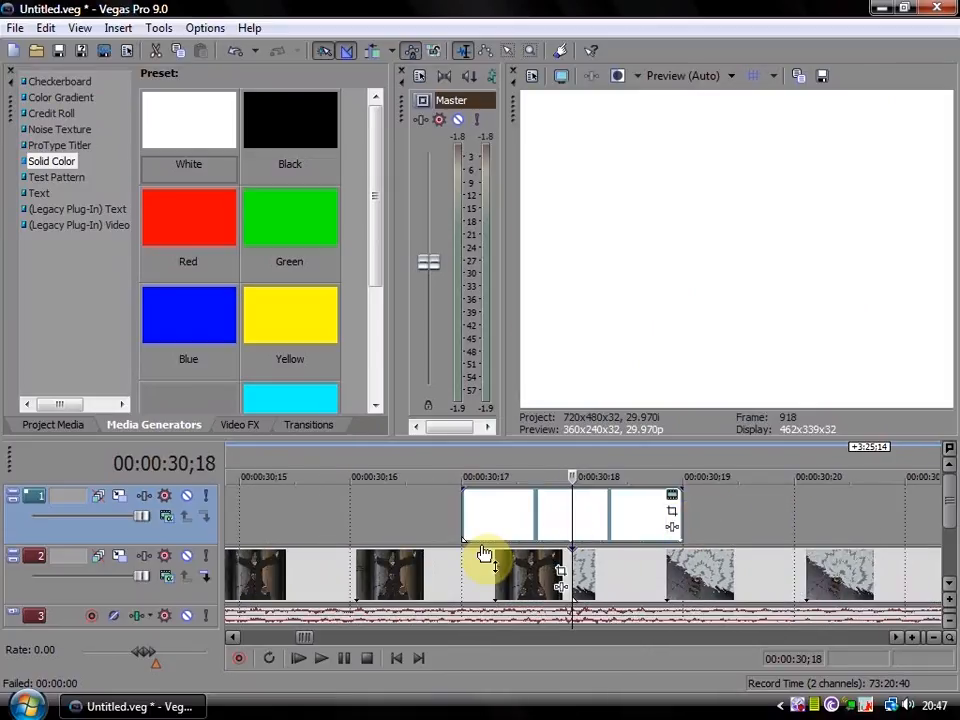
scroll(242, 553, "down", 6)
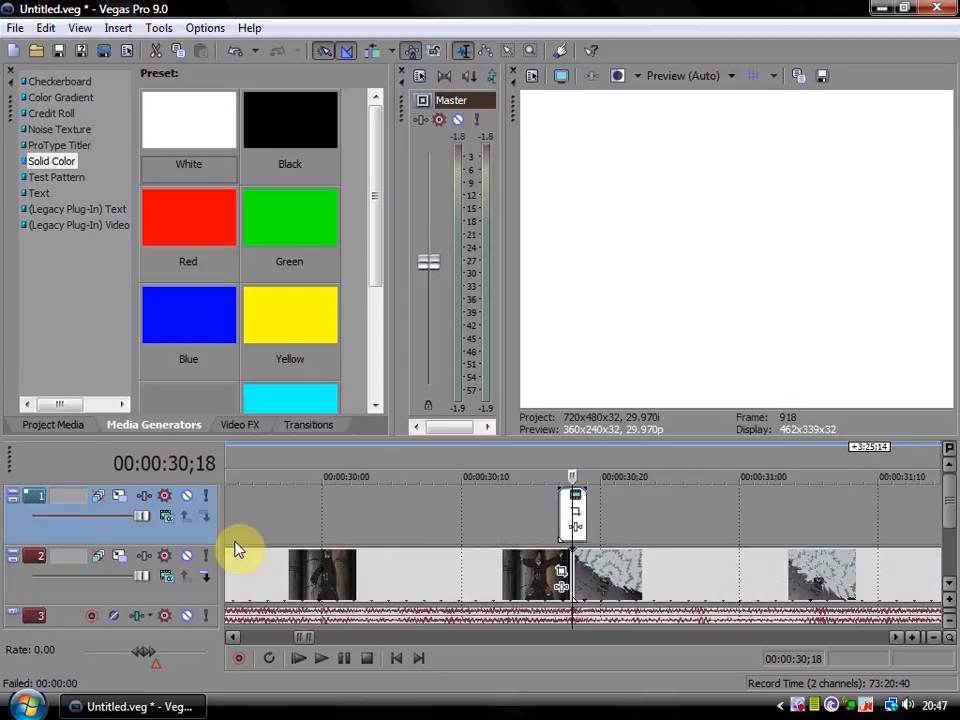
Minimize track 1 and restore audio track 3 to full height so its waveform sits large under the clips
left_click(14, 498)
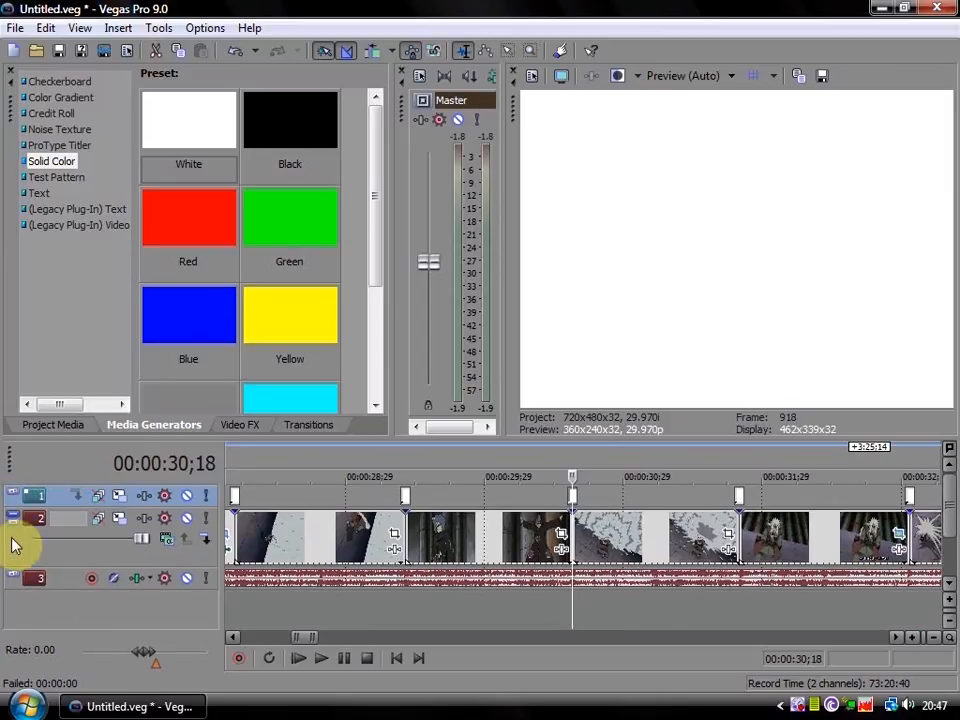
left_click(14, 578)
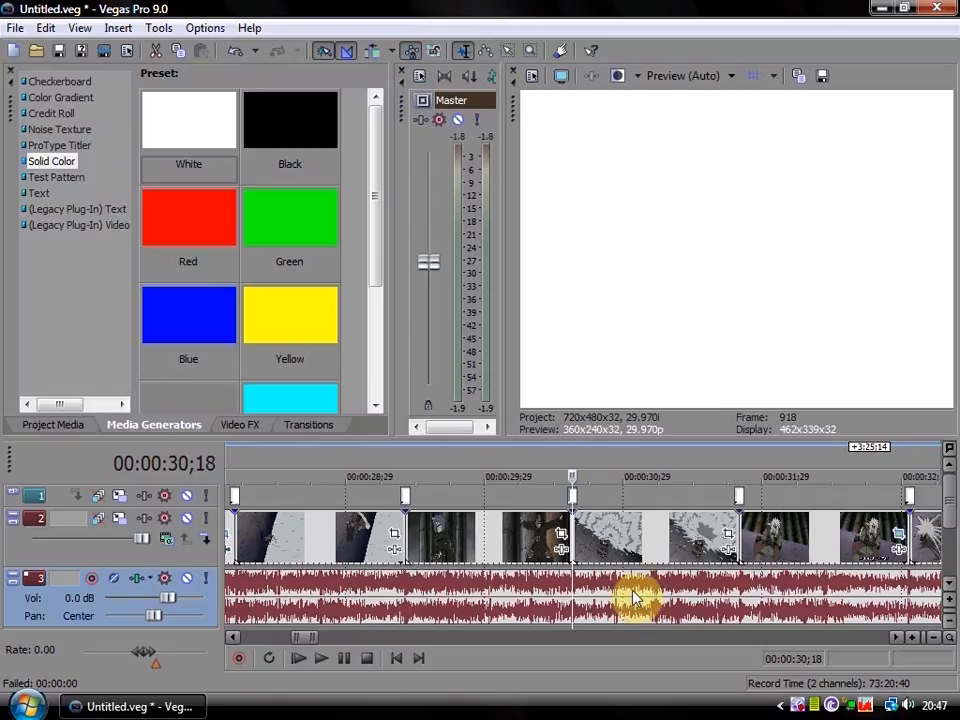
Compare the white flashes and clip cuts around 00:00:30;19 and 00:00:31;25 with the audio waveform below
left_click(560, 588)
left_click(558, 537)
left_click(576, 500)
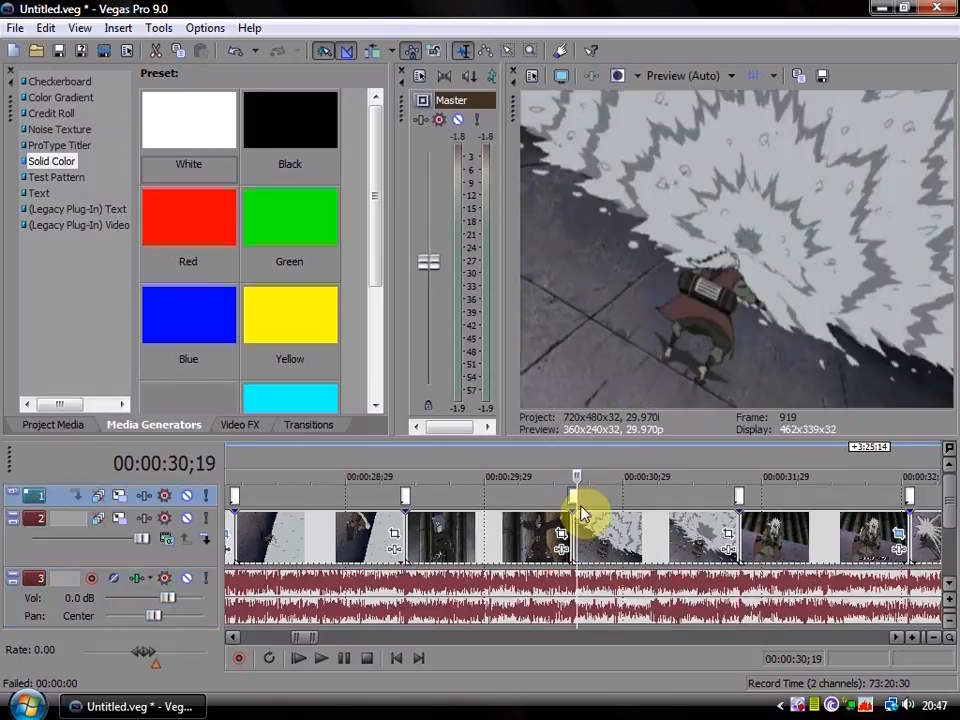
left_click(739, 497)
scroll(713, 525, "down", 5)
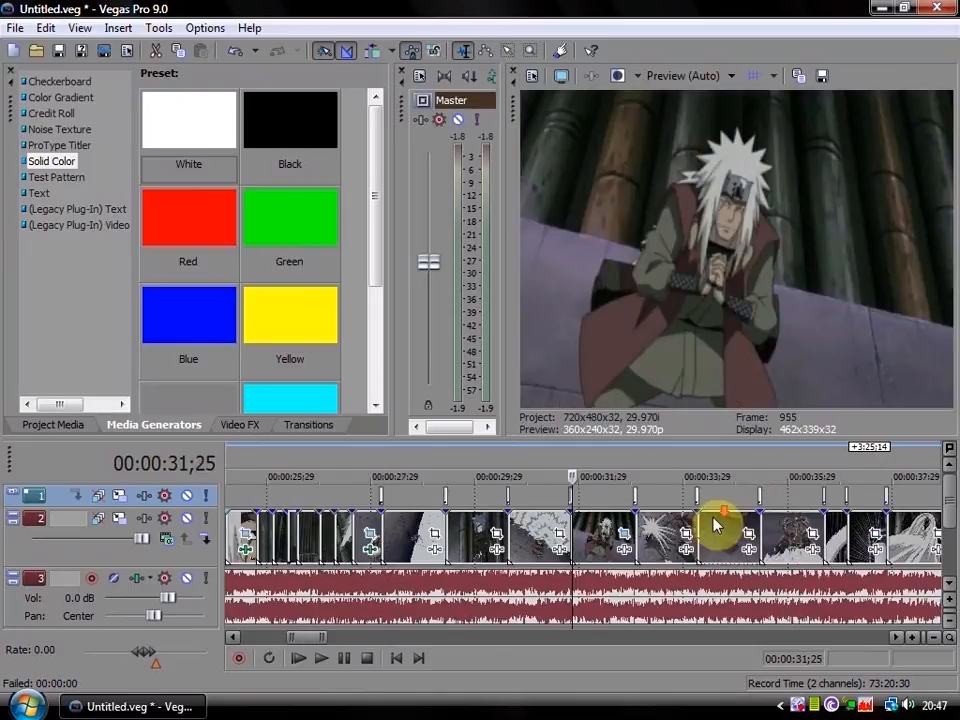
View the blurred frame at the 00:00:26;16 cut on track 2, then show the whole edited sequence
left_click(429, 541)
scroll(432, 540, "up", 5)
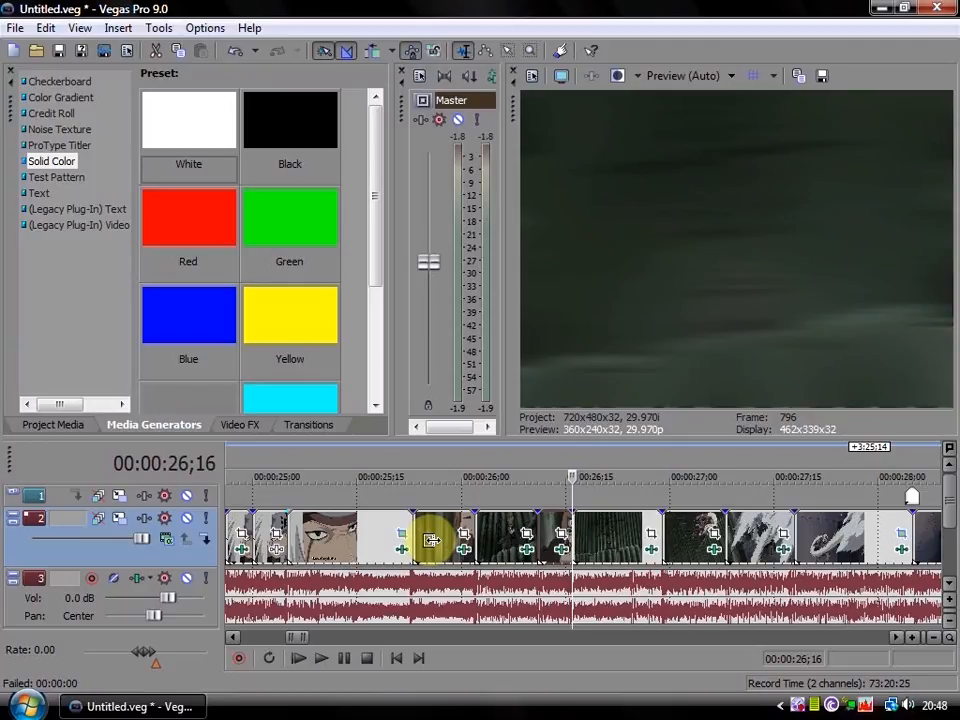
scroll(430, 541, "down", 8)
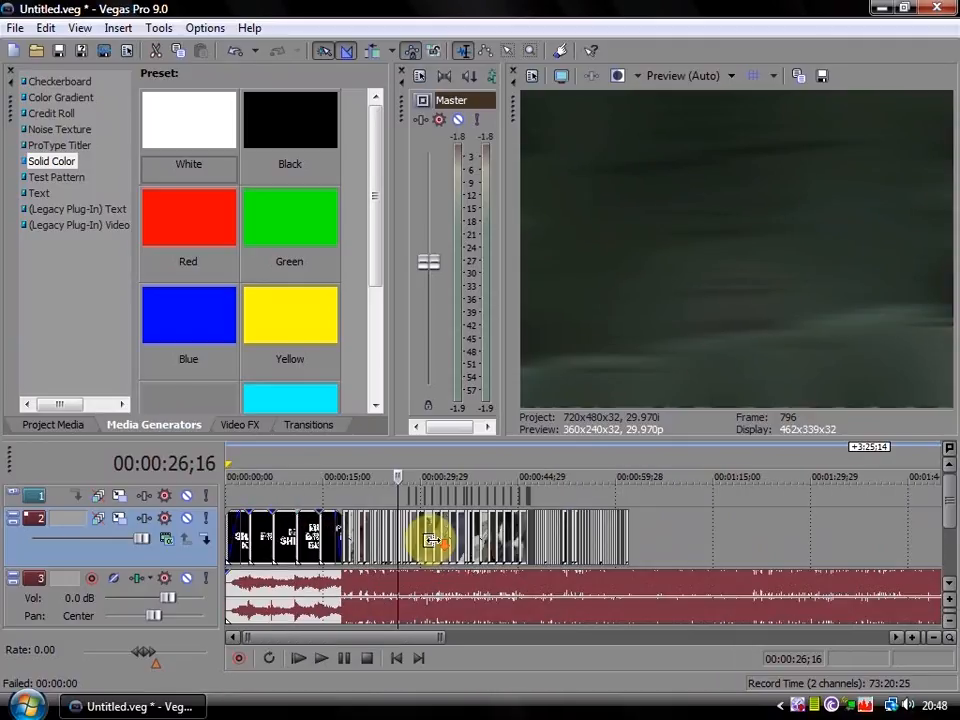